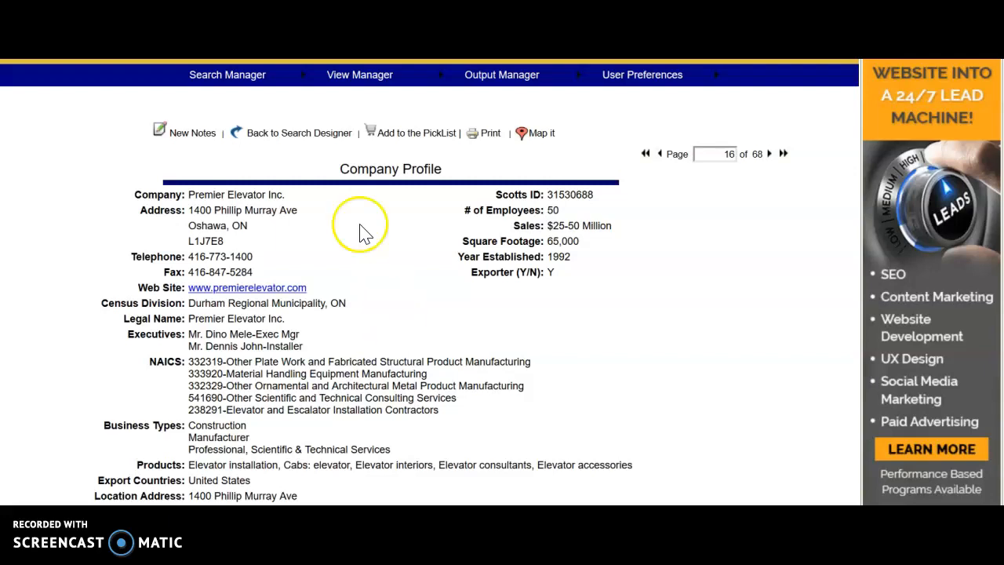
pyautogui.scroll(2, 502, 314)
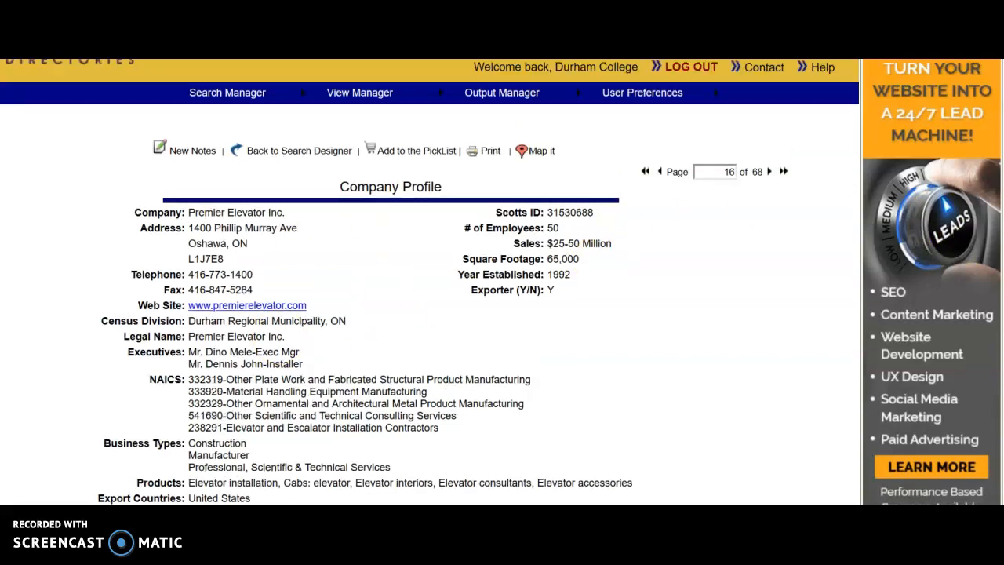
pyautogui.scroll(2, 502, 314)
pyautogui.scroll(2, 501, 314)
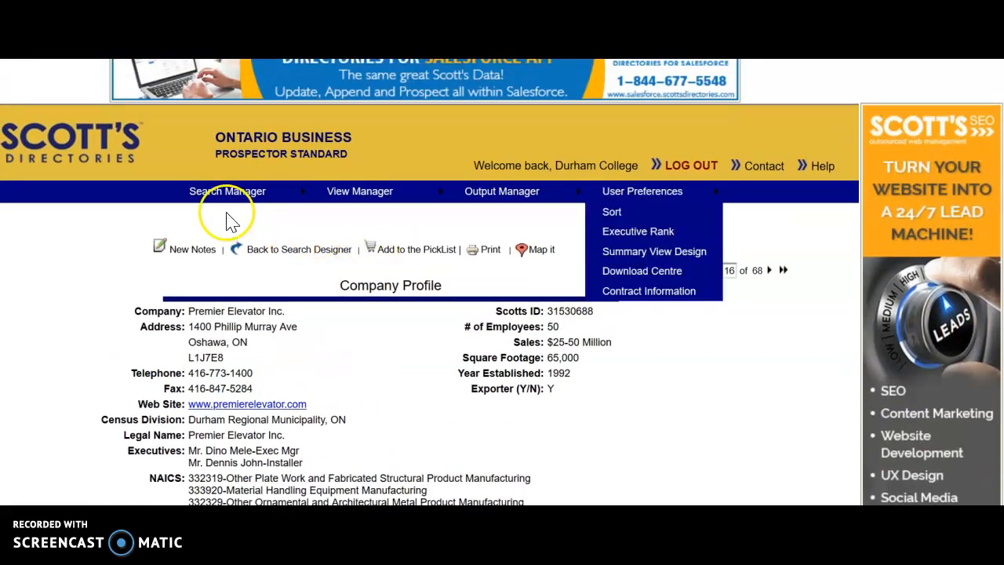
pyautogui.moveTo(227, 93)
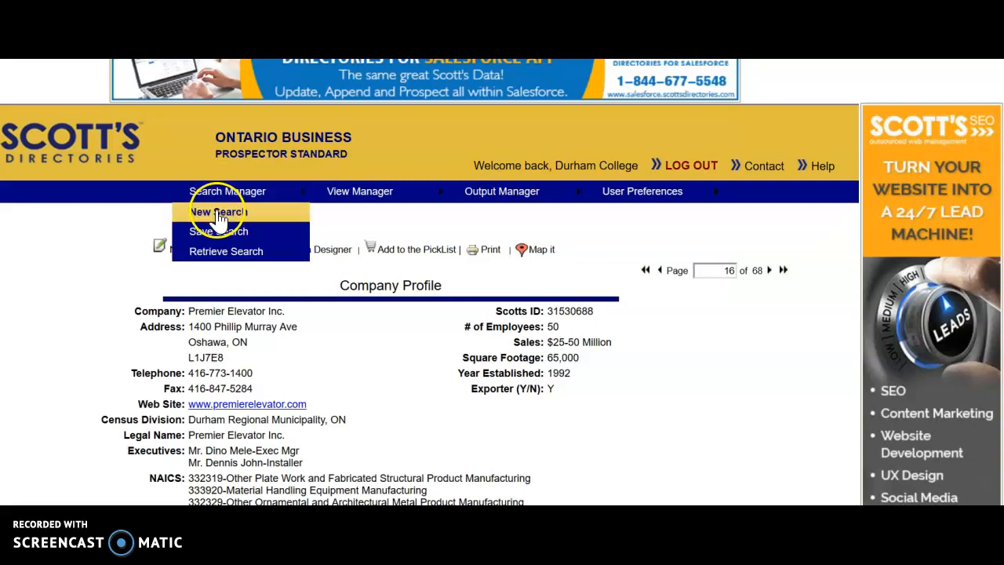
# Start a new search by City Name for oshawa, returning 1,793 companies.
pyautogui.click(217, 211)
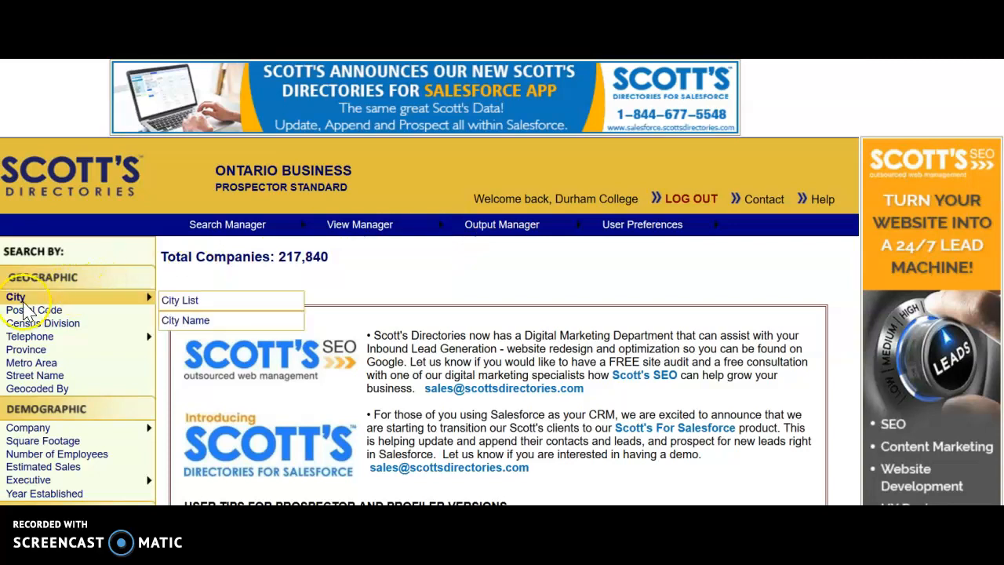
pyautogui.moveTo(75, 297)
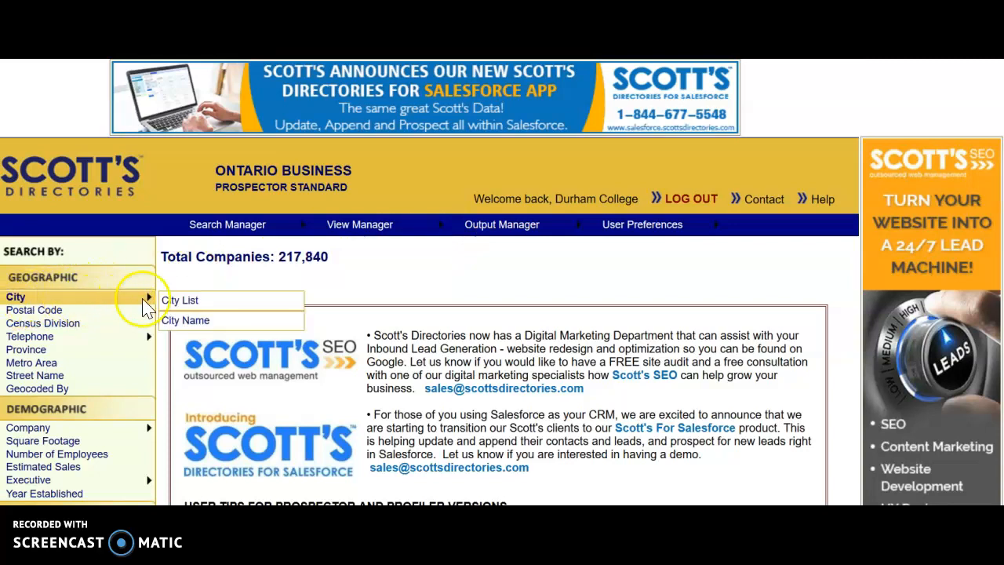
pyautogui.click(185, 320)
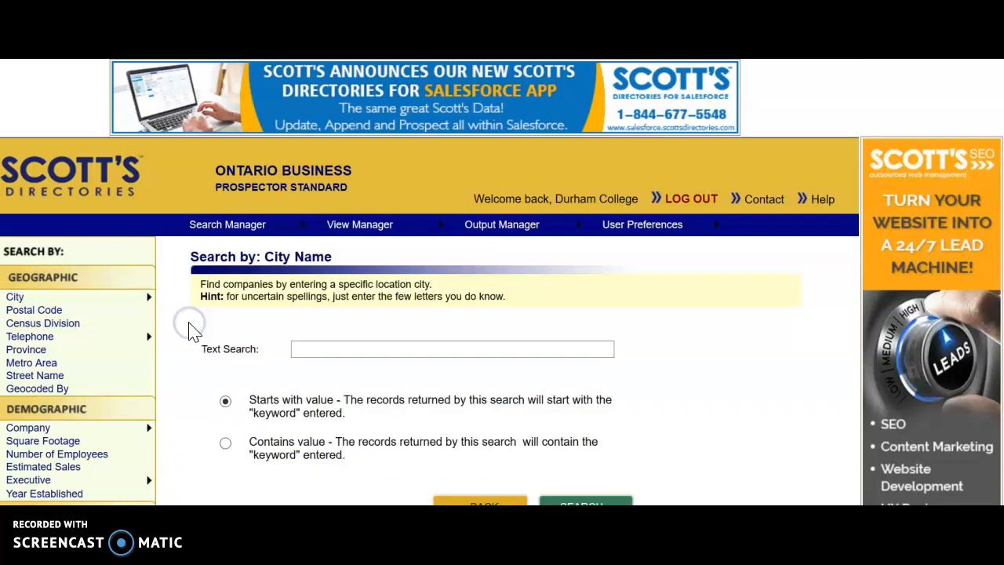
pyautogui.click(325, 348)
pyautogui.write('oshawa')
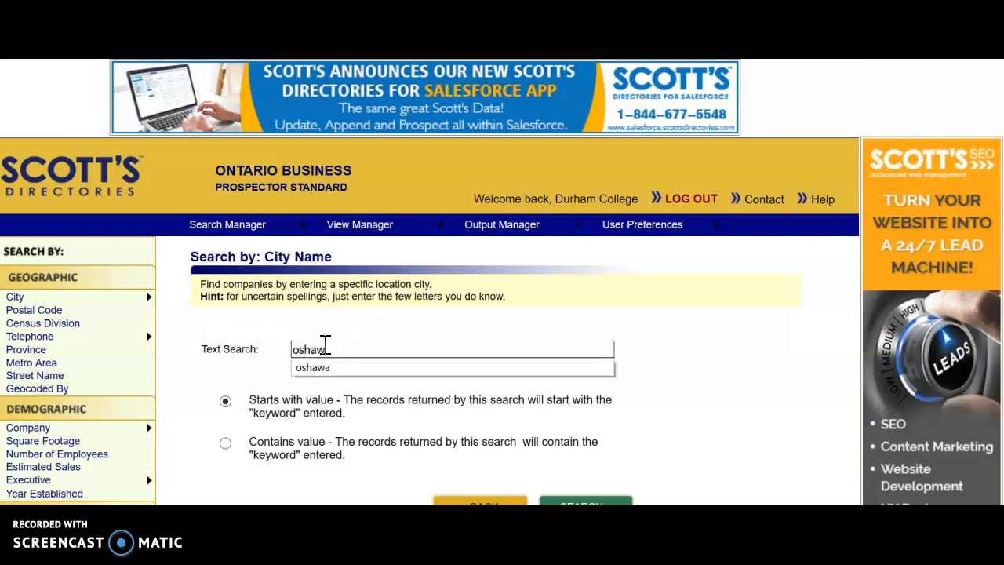
pyautogui.click(555, 500)
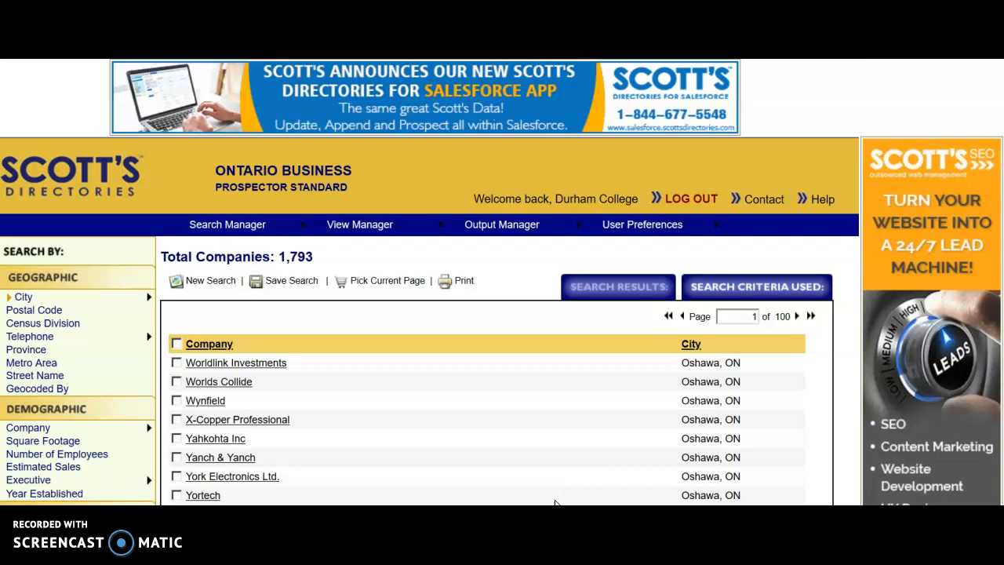
pyautogui.scroll(-3, 502, 353)
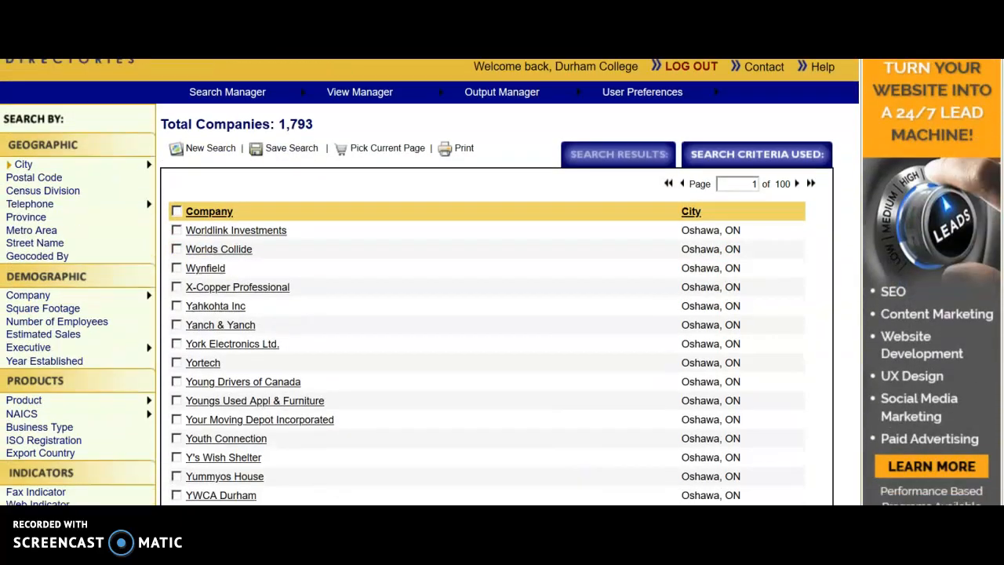
pyautogui.scroll(-2, 501, 352)
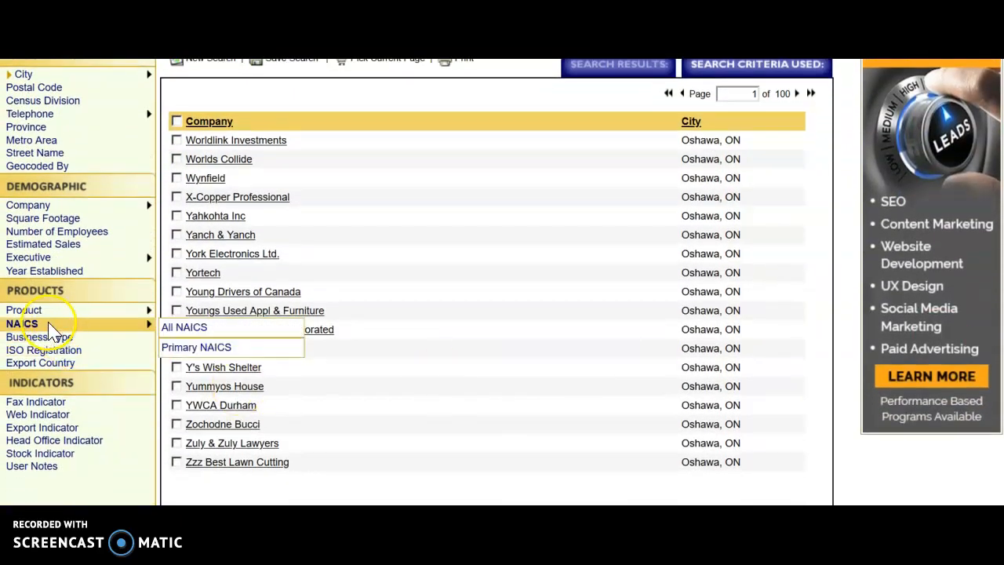
pyautogui.moveTo(21, 413)
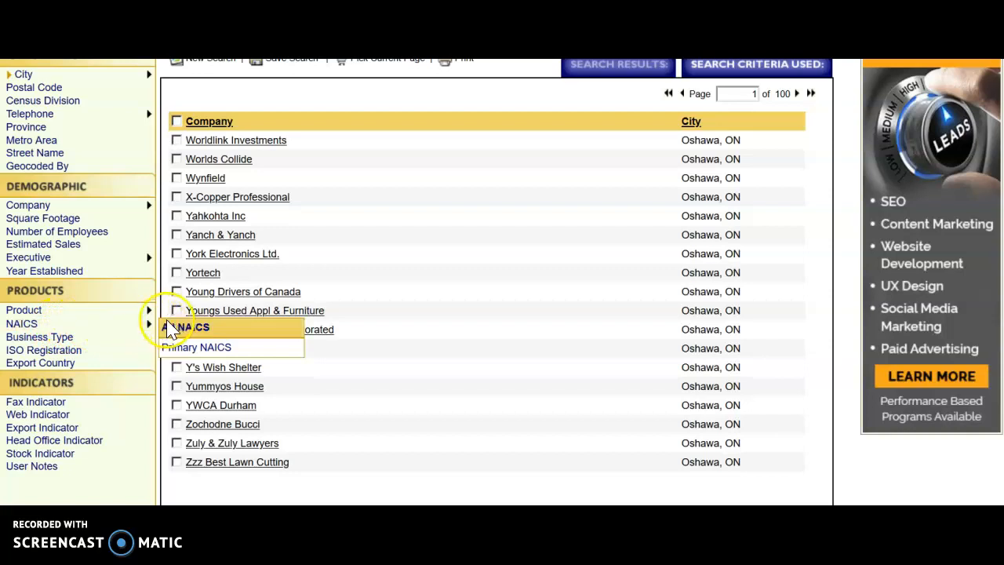
# List NAICS codes matching 'computer' using the By Name lookup.
pyautogui.click(184, 327)
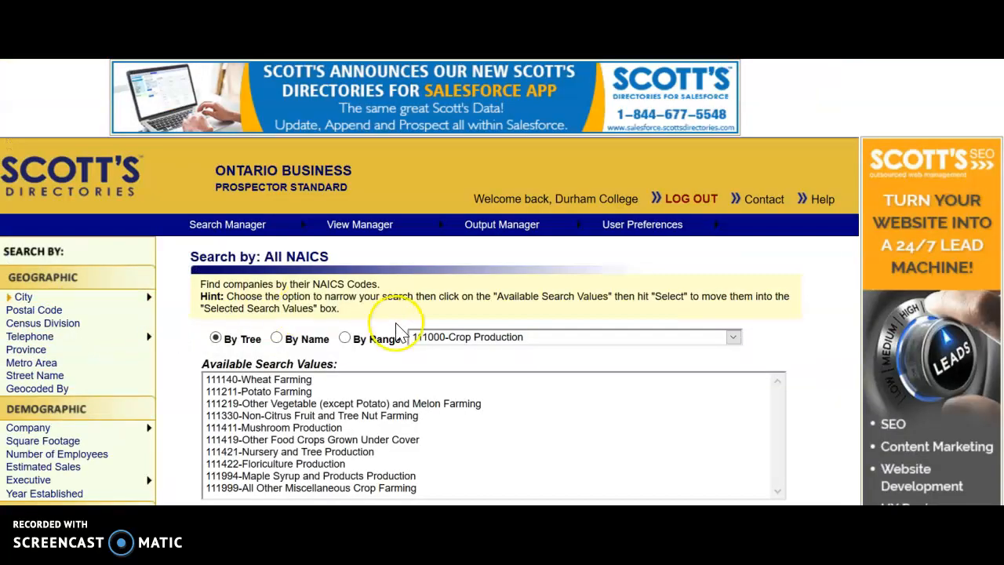
pyautogui.click(276, 338)
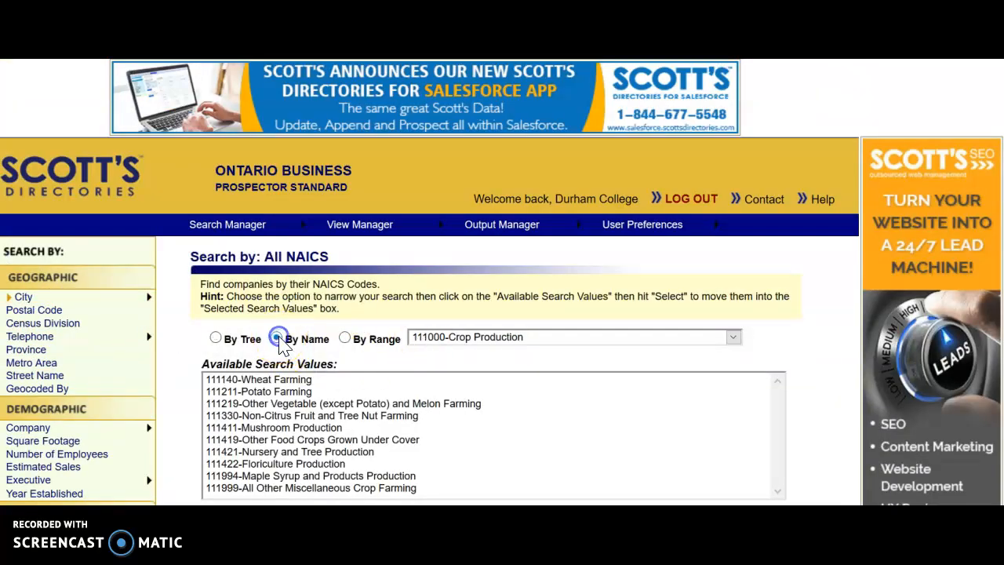
pyautogui.click(453, 339)
pyautogui.write('computer')
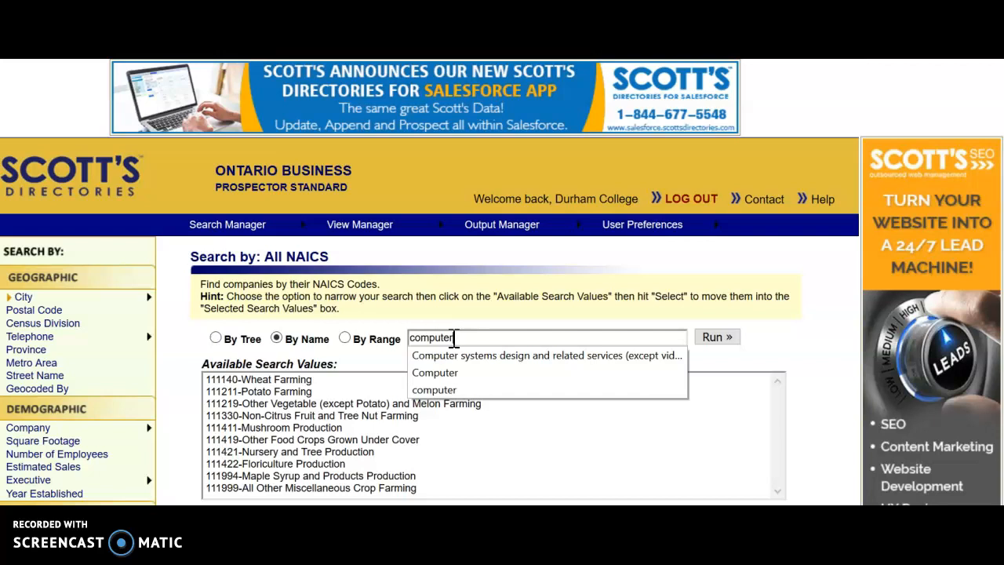
pyautogui.click(716, 336)
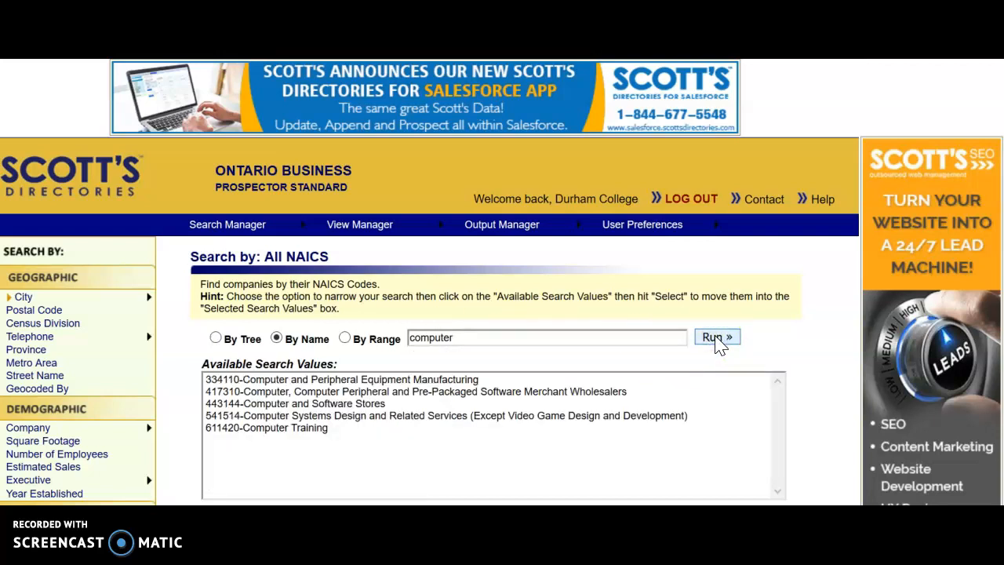
# Select 541514 Computer Systems Design and 611420 Computer Training as search values.
pyautogui.click(287, 416)
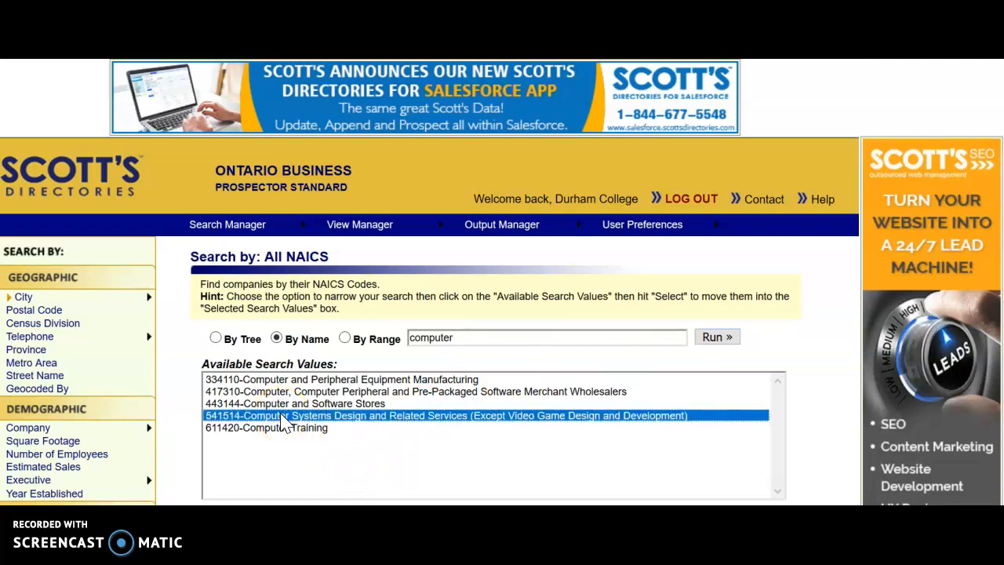
pyautogui.keyDown('ctrl'); pyautogui.click(287, 428); pyautogui.keyUp('ctrl')
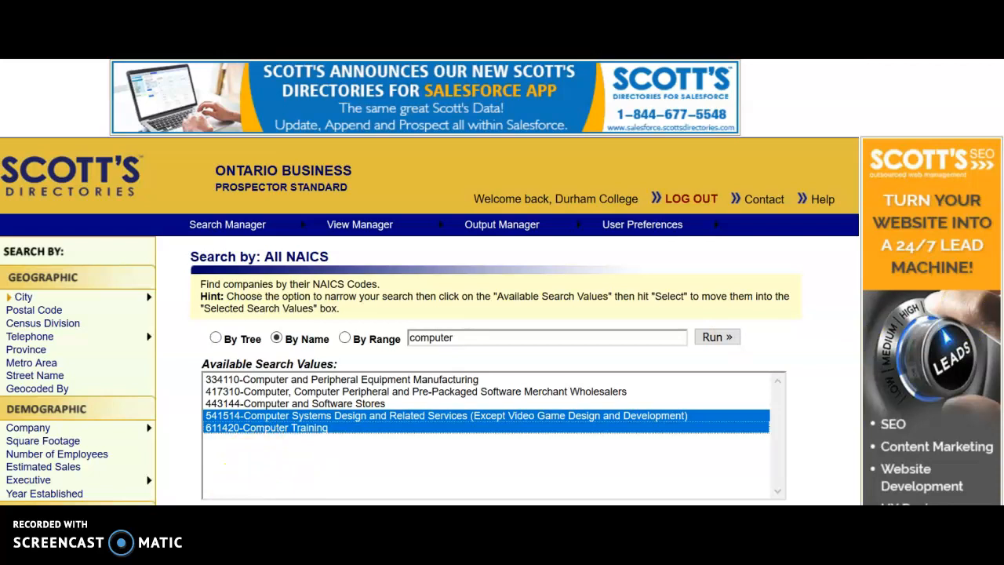
pyautogui.scroll(-2, 502, 439)
pyautogui.click(249, 518)
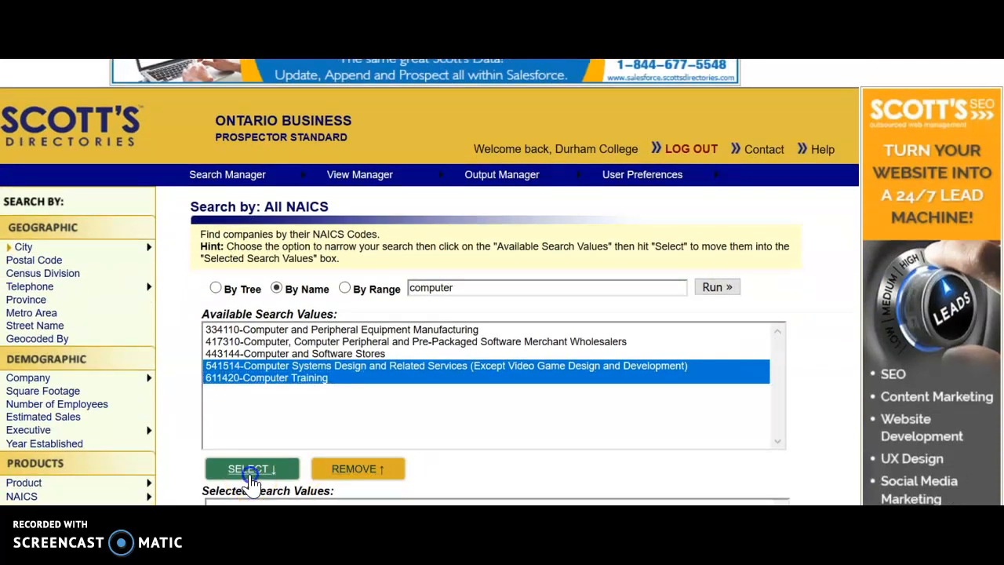
pyautogui.scroll(-5, 502, 392)
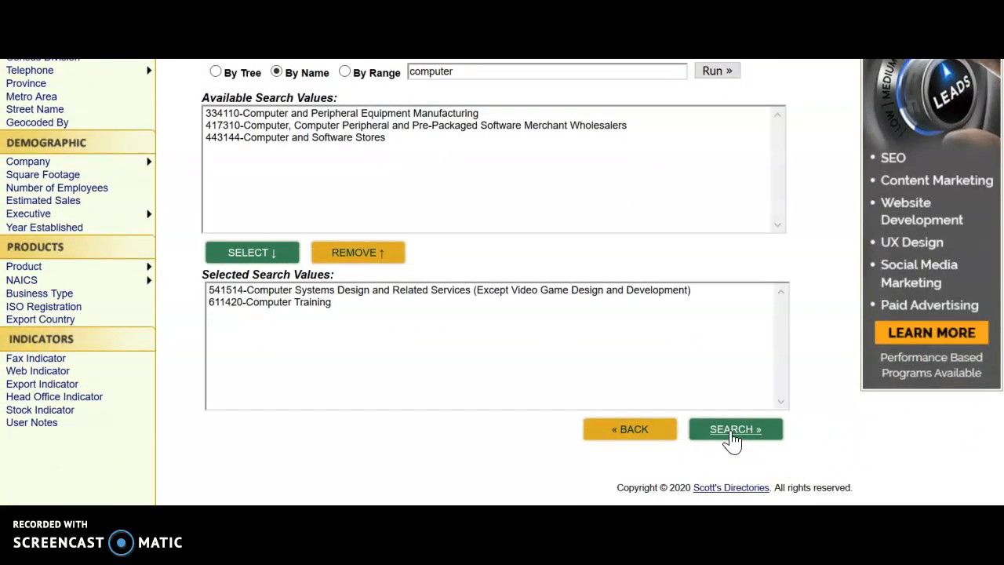
# Run the combined search and review the 31 Oshawa computer companies.
pyautogui.click(734, 432)
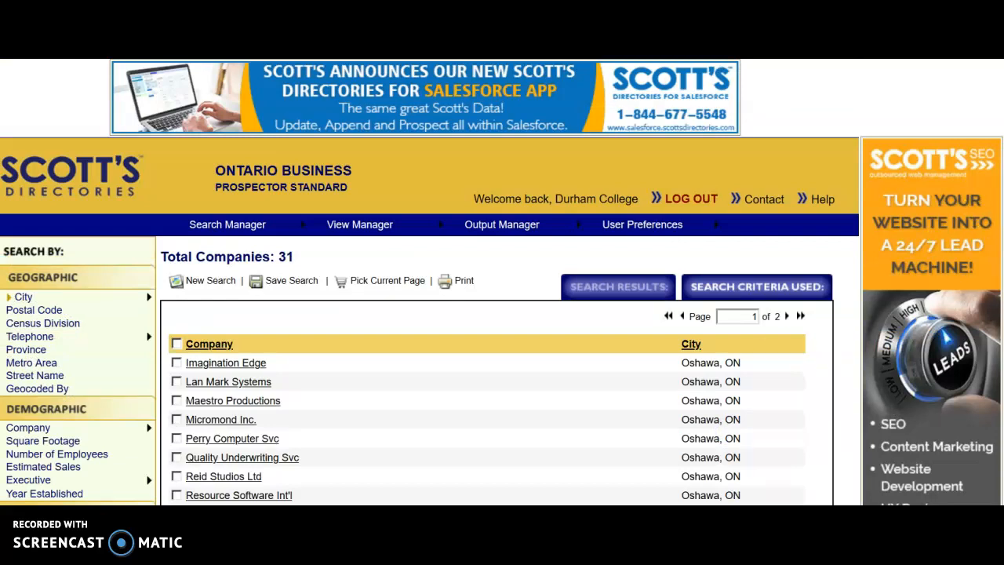
pyautogui.scroll(-5, 502, 314)
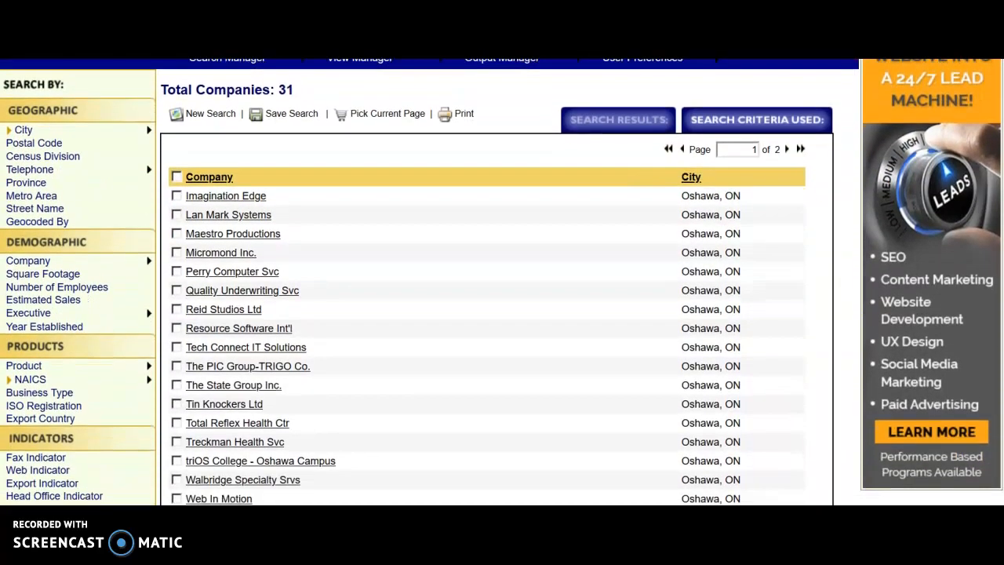
pyautogui.scroll(-2, 502, 313)
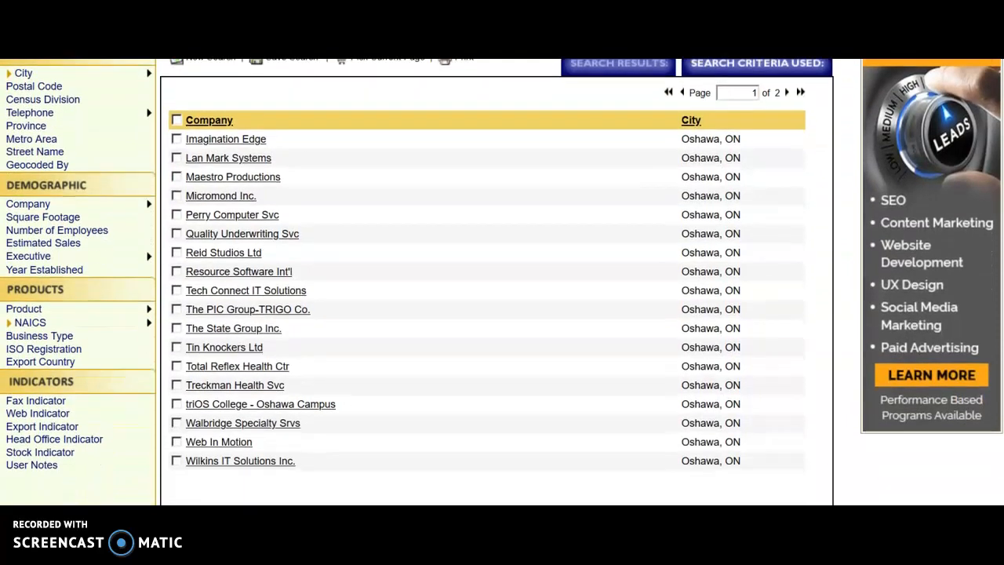
pyautogui.click(509, 205)
# View Web In Motion's company profile with address, employees and NAICS details.
pyautogui.click(206, 444)
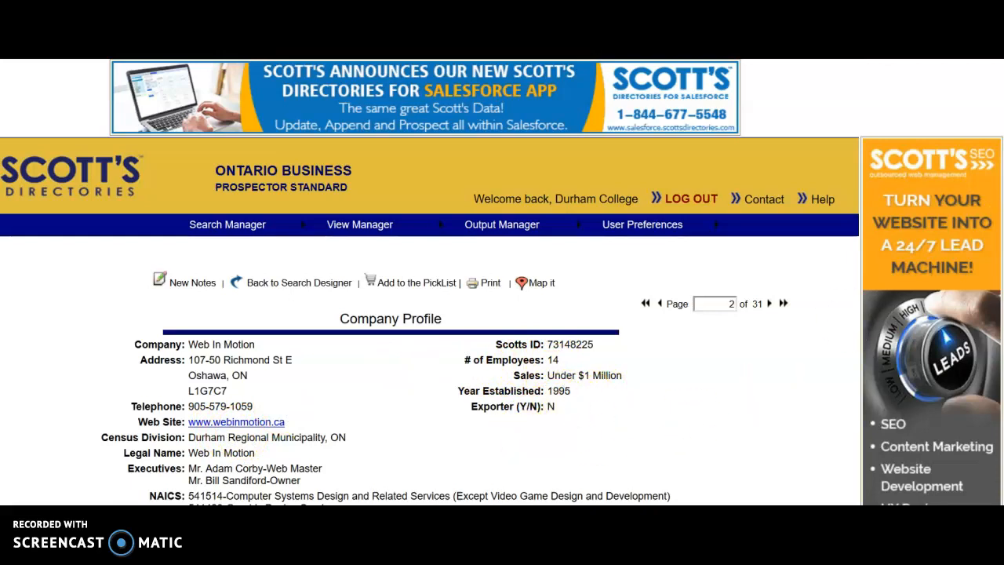
pyautogui.scroll(-4, 502, 313)
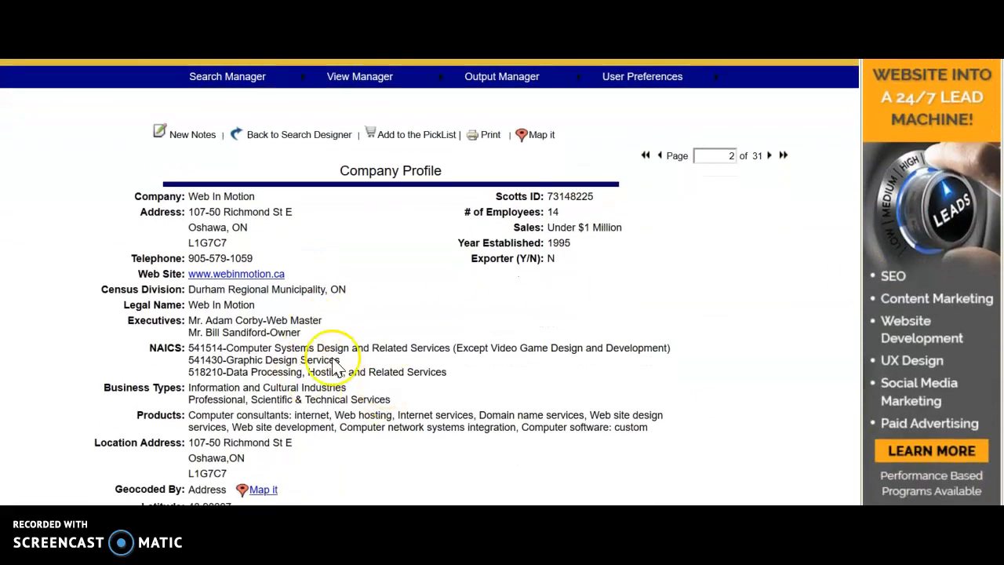